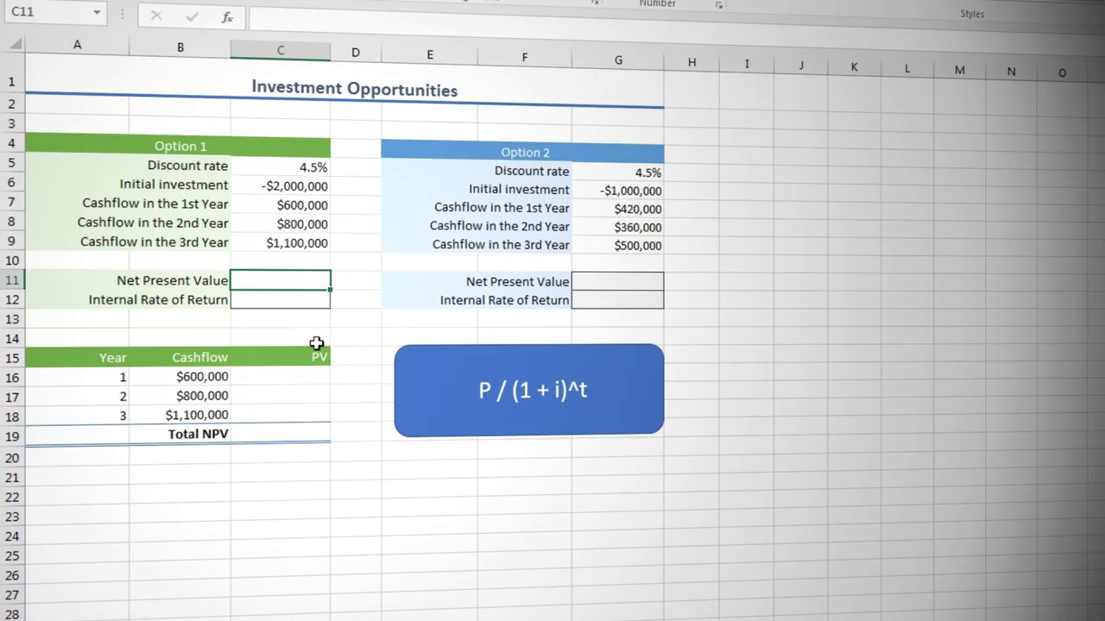
Calculate the year 1 present value in C16 with =B16/(1+Discount_rate)^A16 and fill the formula through C18.
click(291, 374)
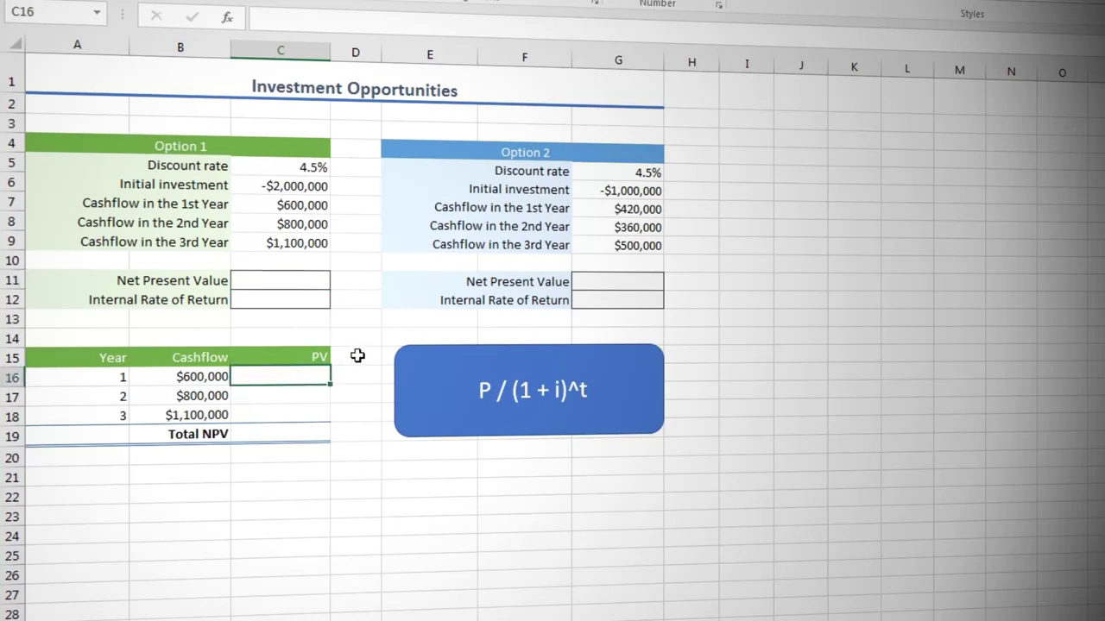
text(=)
click(194, 372)
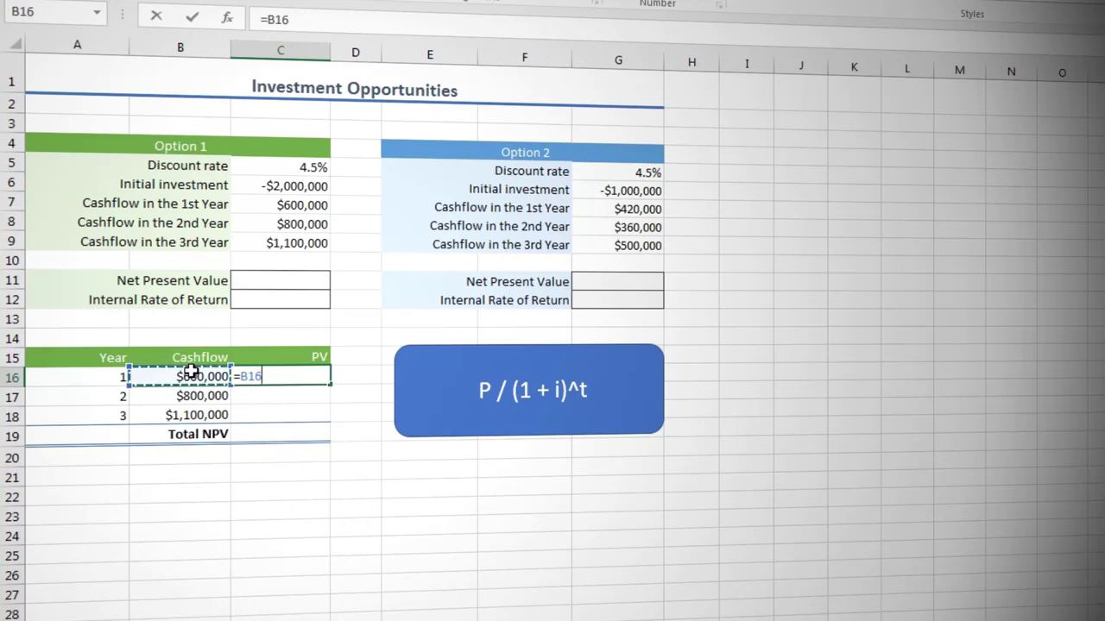
text(/(1+)
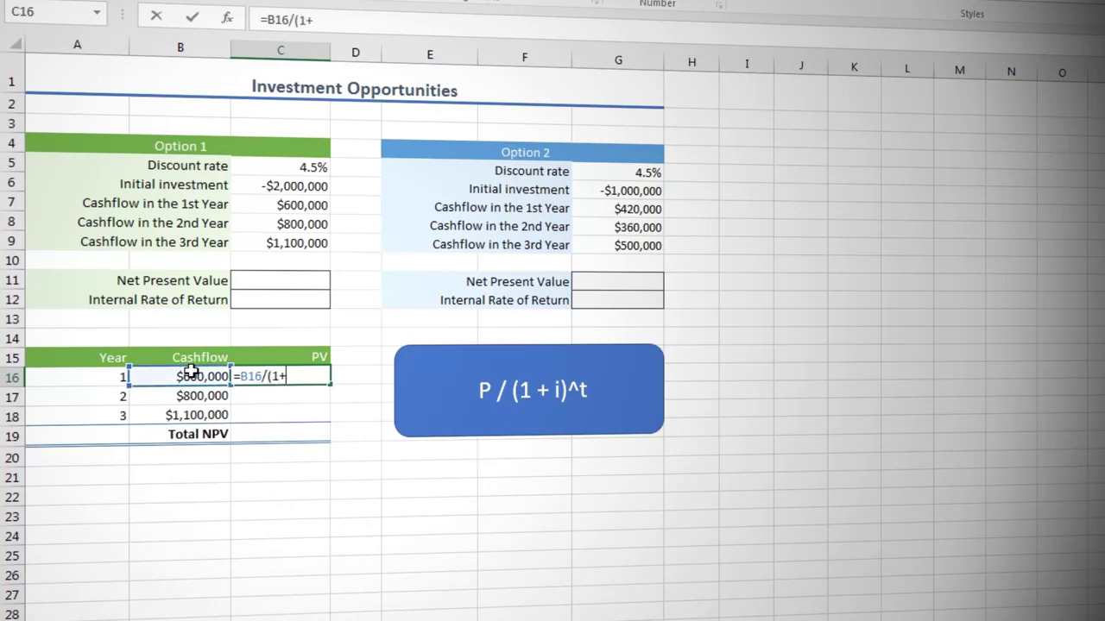
click(313, 167)
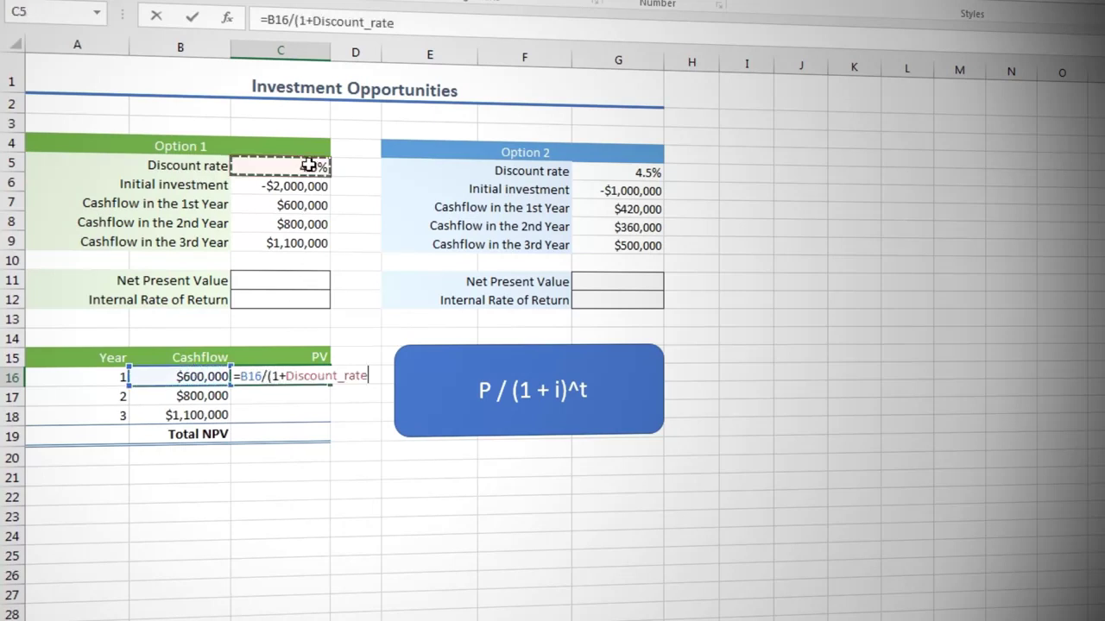
text())
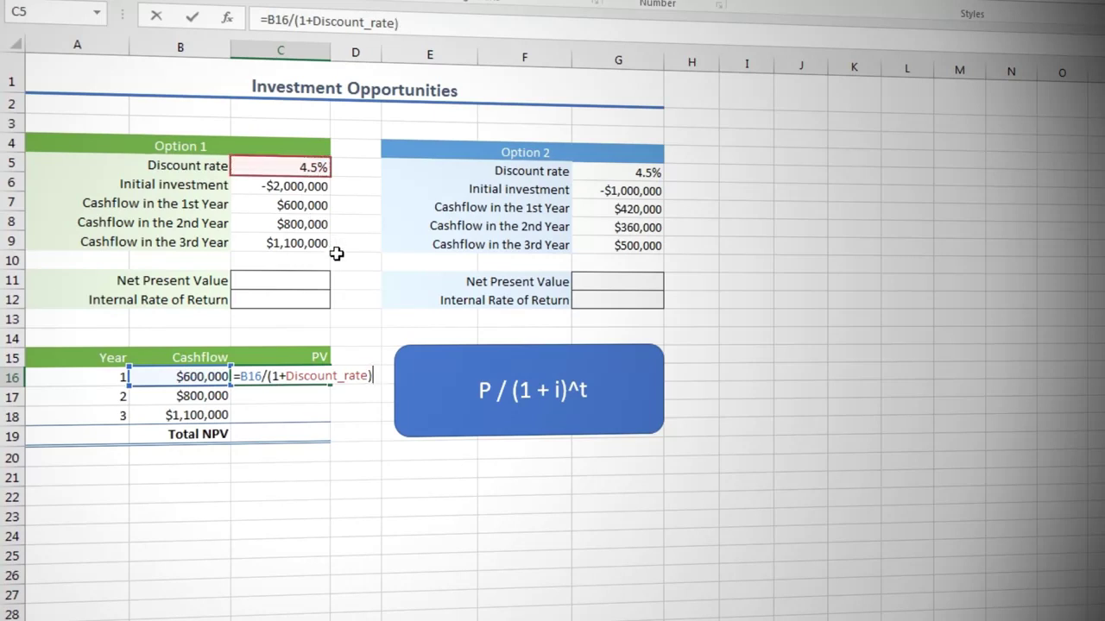
text(^)
click(93, 376)
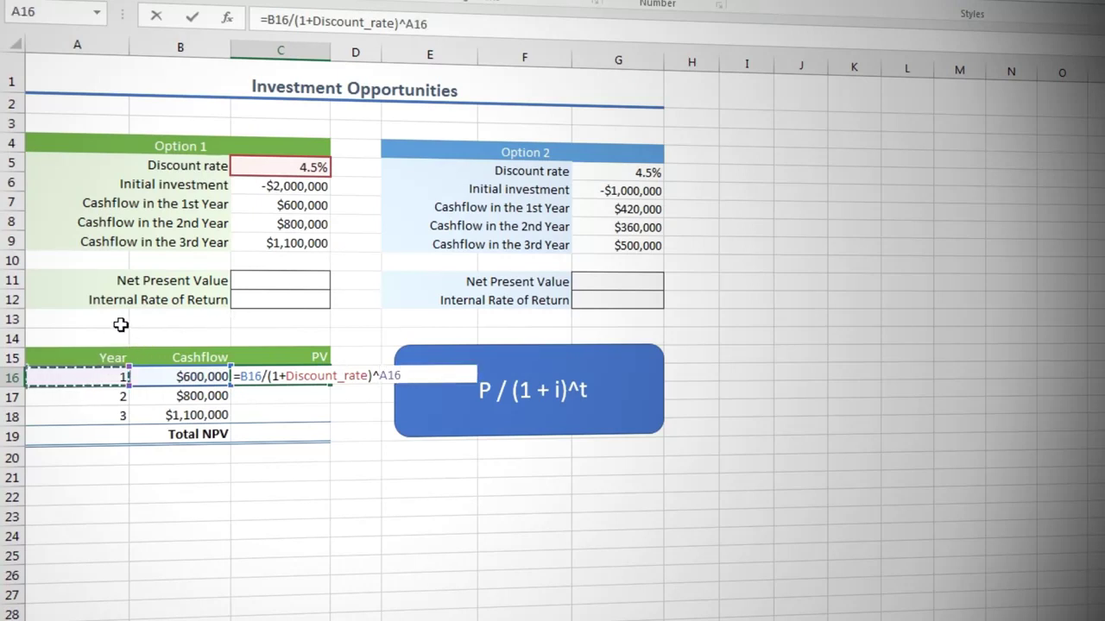
key(Return)
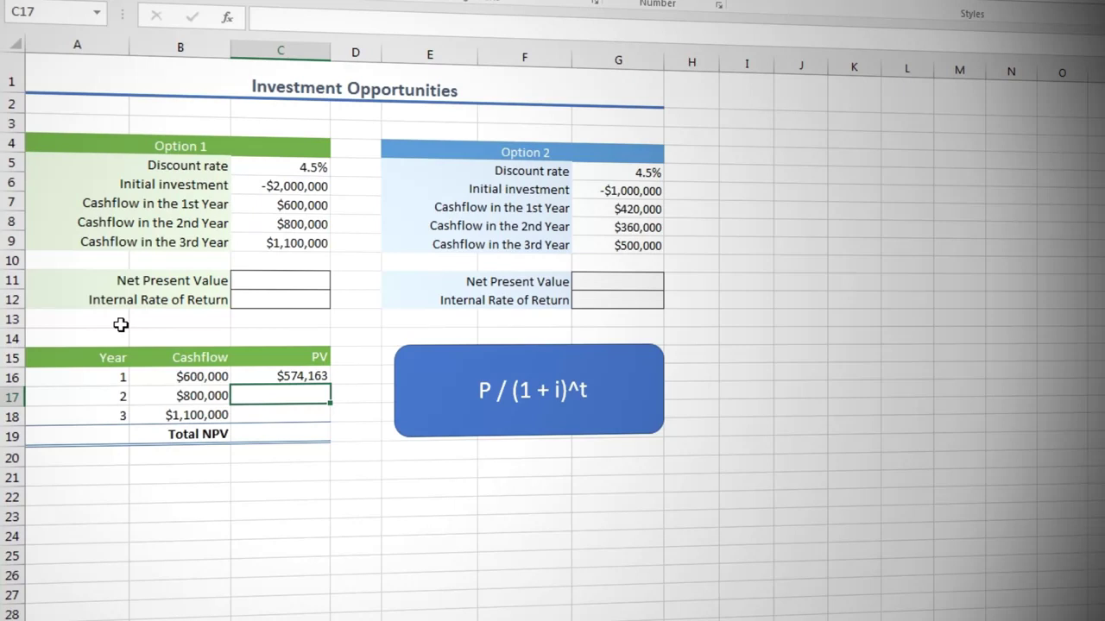
click(279, 375)
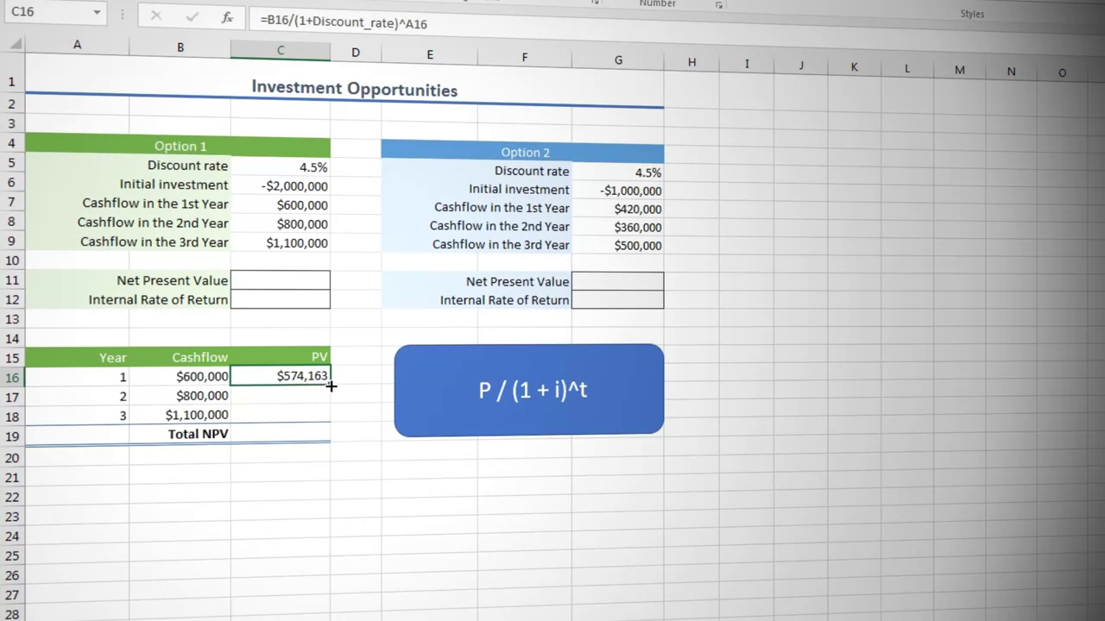
drag(329, 386, 327, 422)
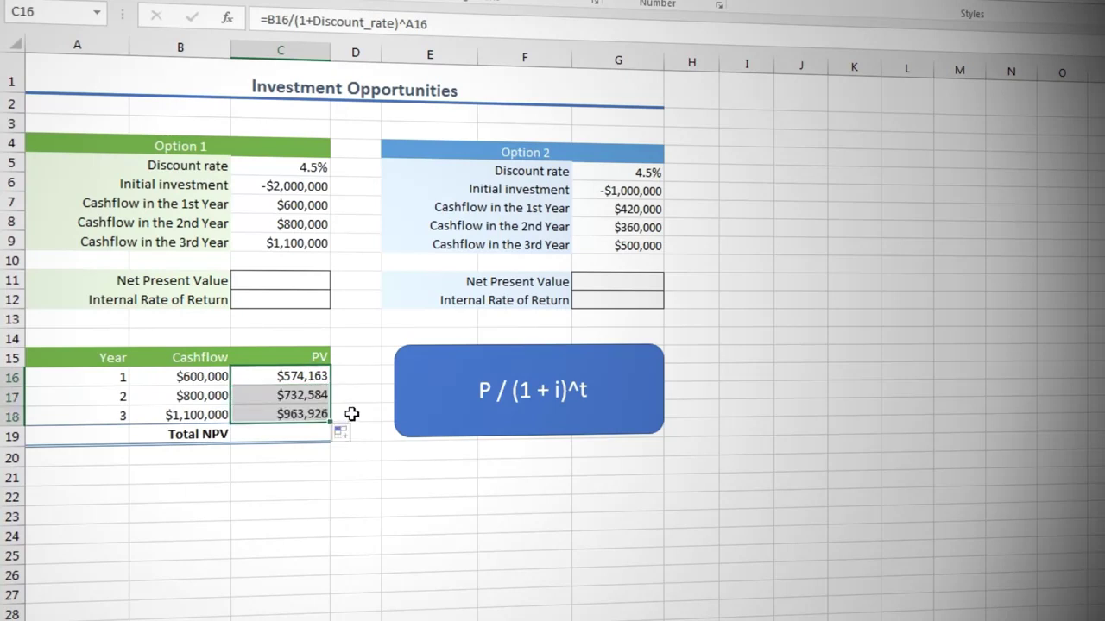
Calculate the Total NPV in C19 by summing C16:C18 and adding the Option 1 initial investment in C6.
click(309, 429)
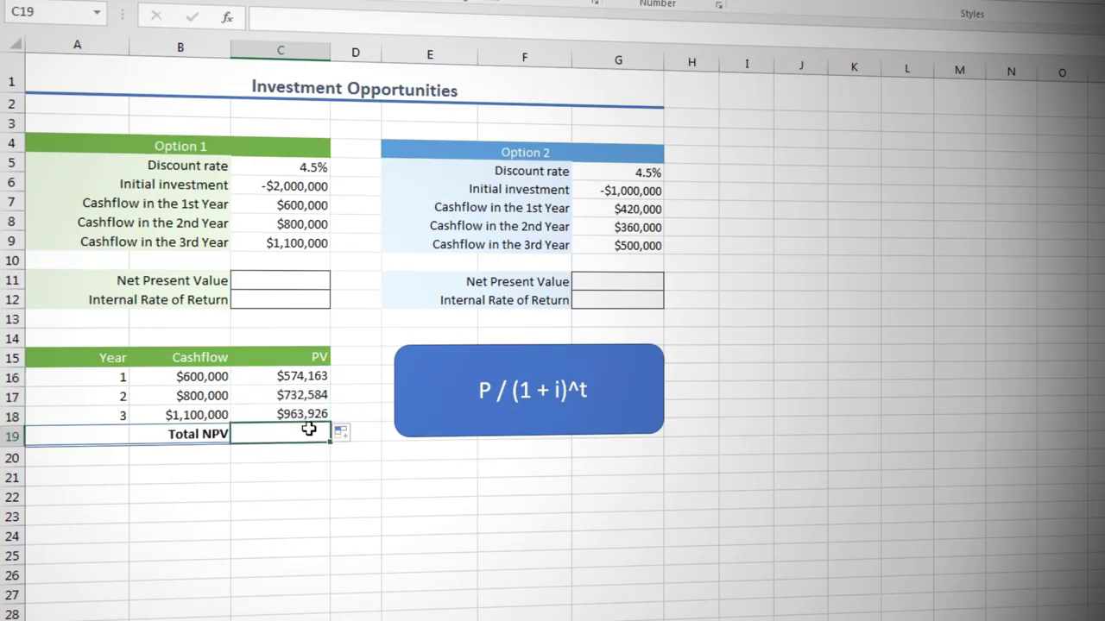
text(=sum()
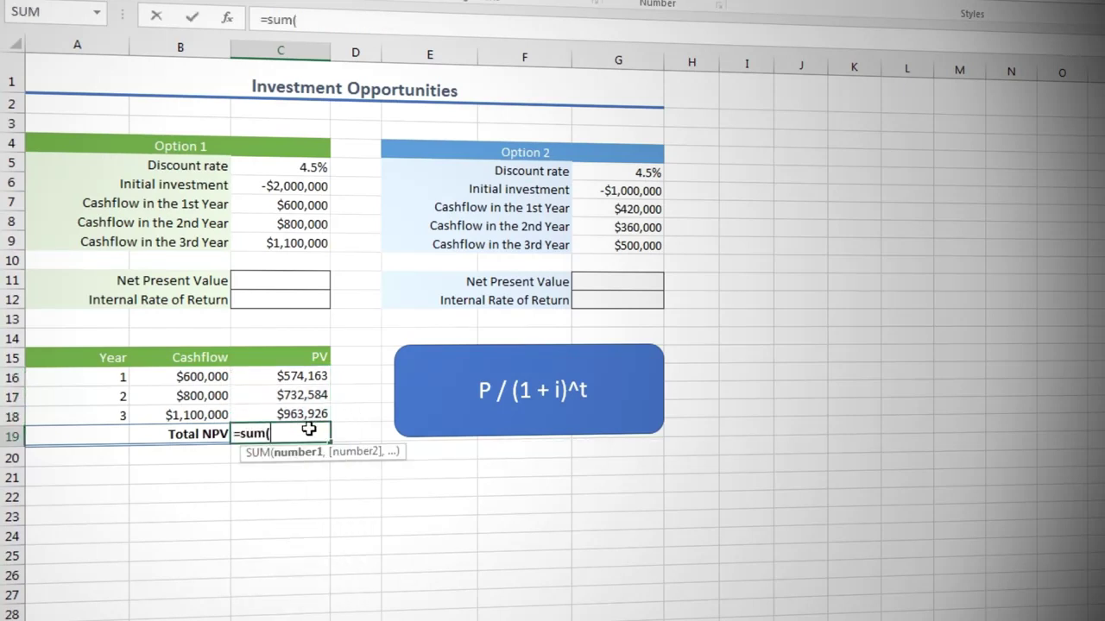
drag(313, 378, 316, 417)
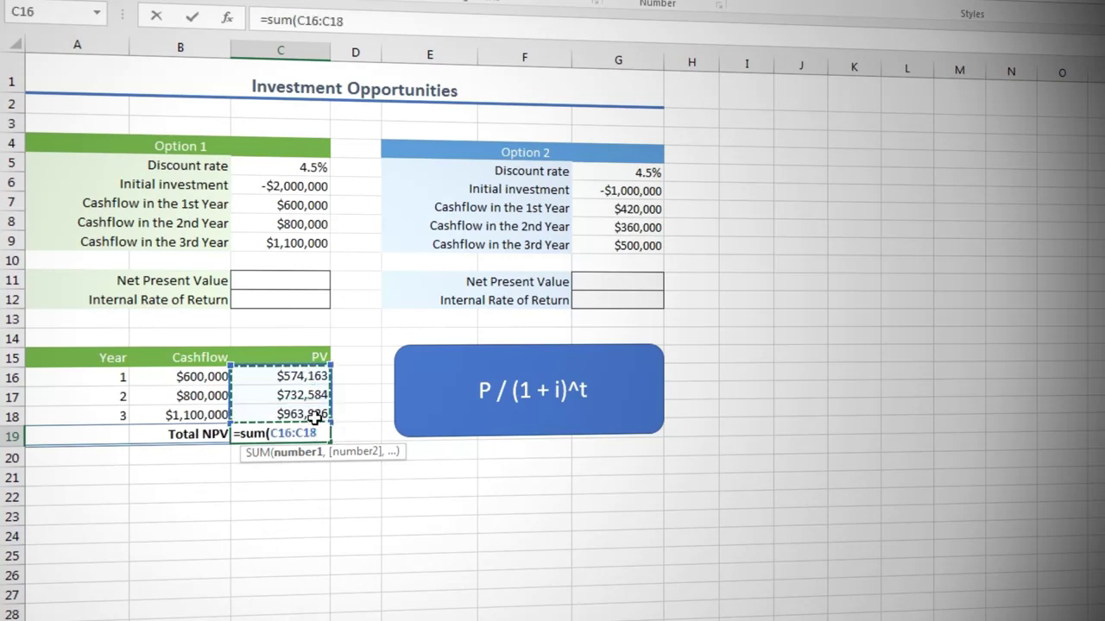
text()+)
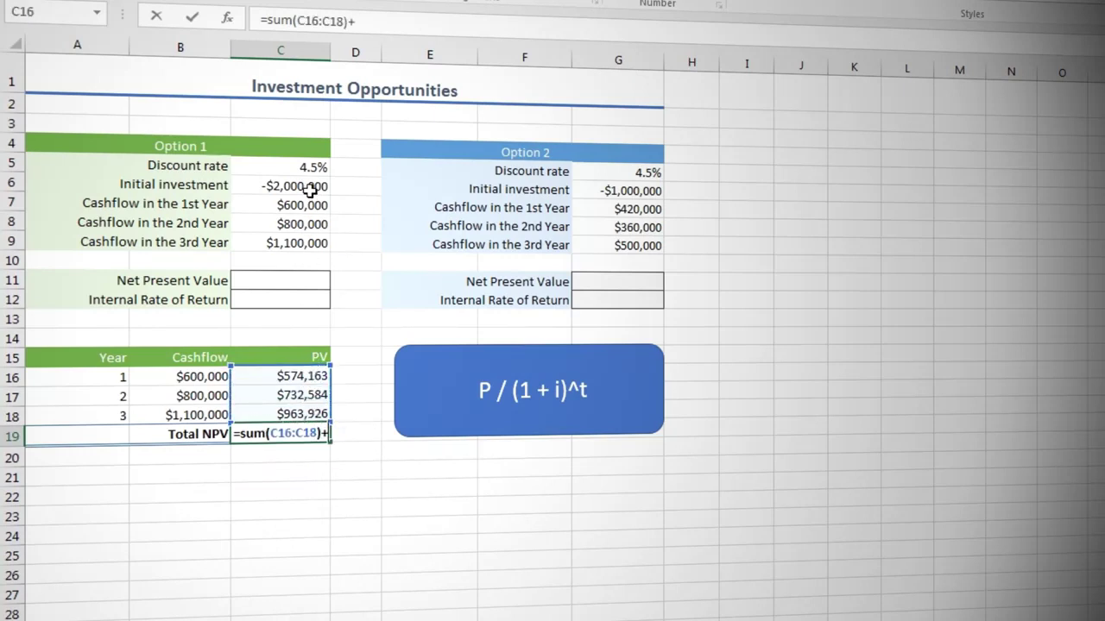
click(318, 185)
key(Return)
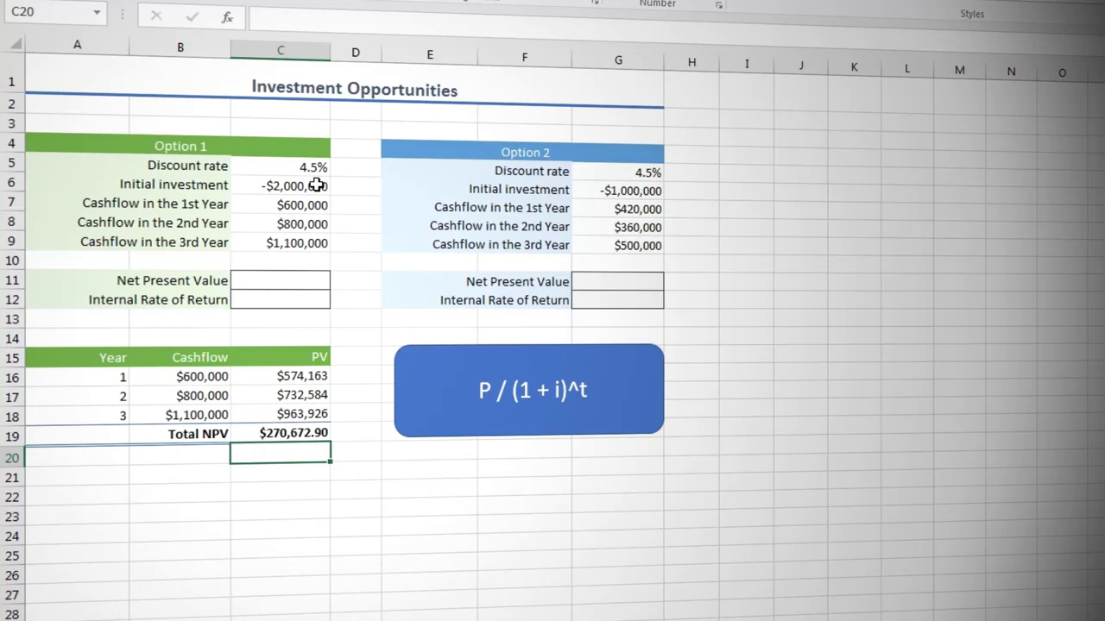
Calculate Option 1's Net Present Value in C11 with =NPV(Discount_rate,C7:C9)+C6.
click(300, 279)
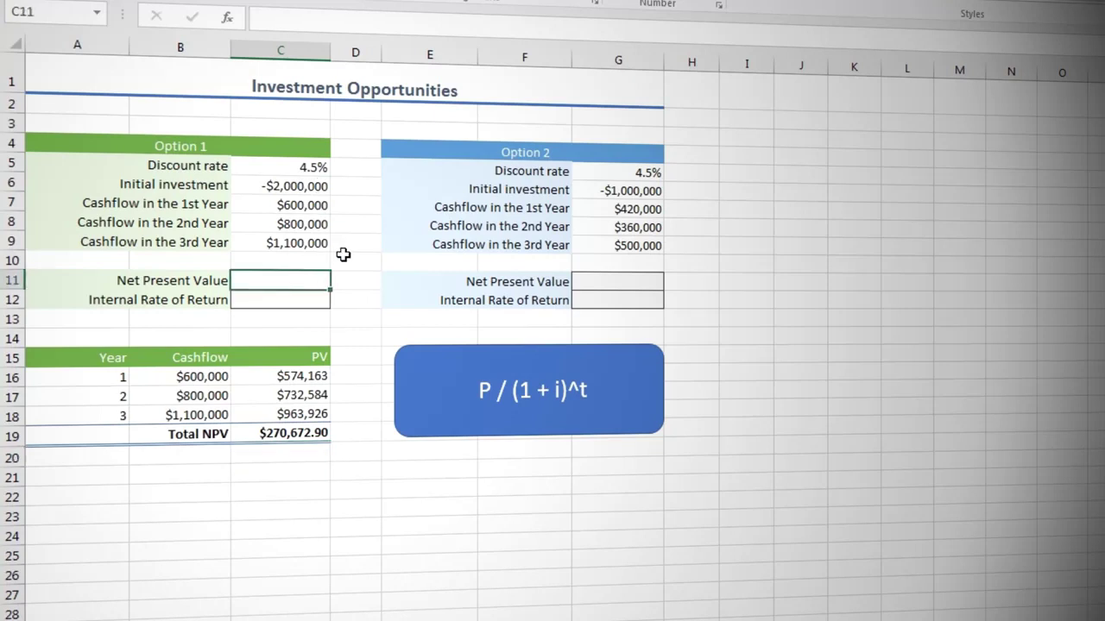
text(=npv)
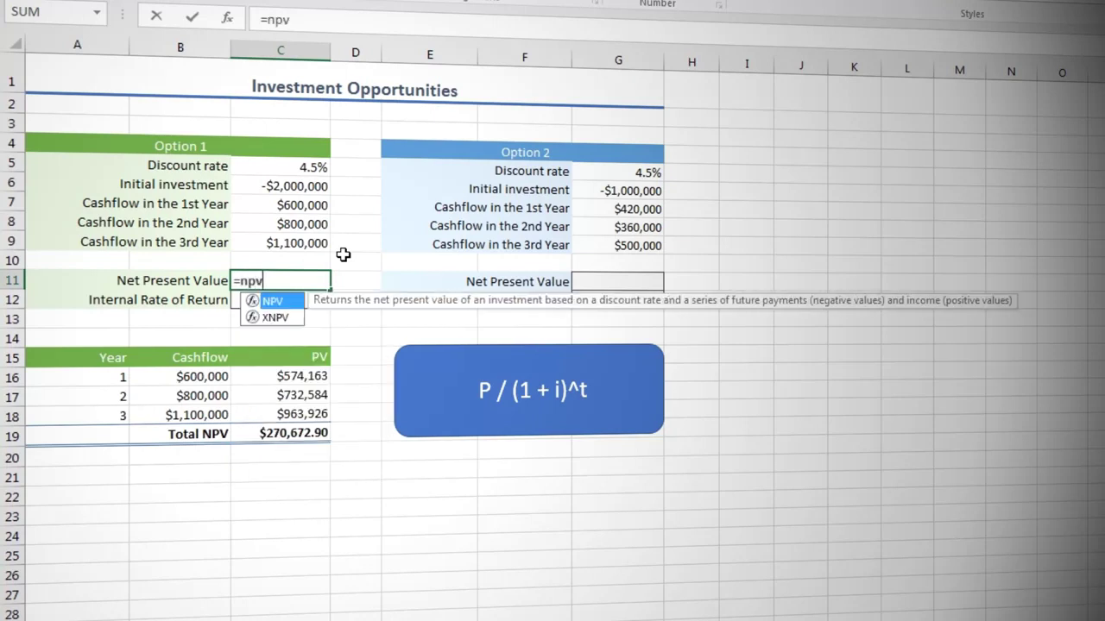
key(Tab)
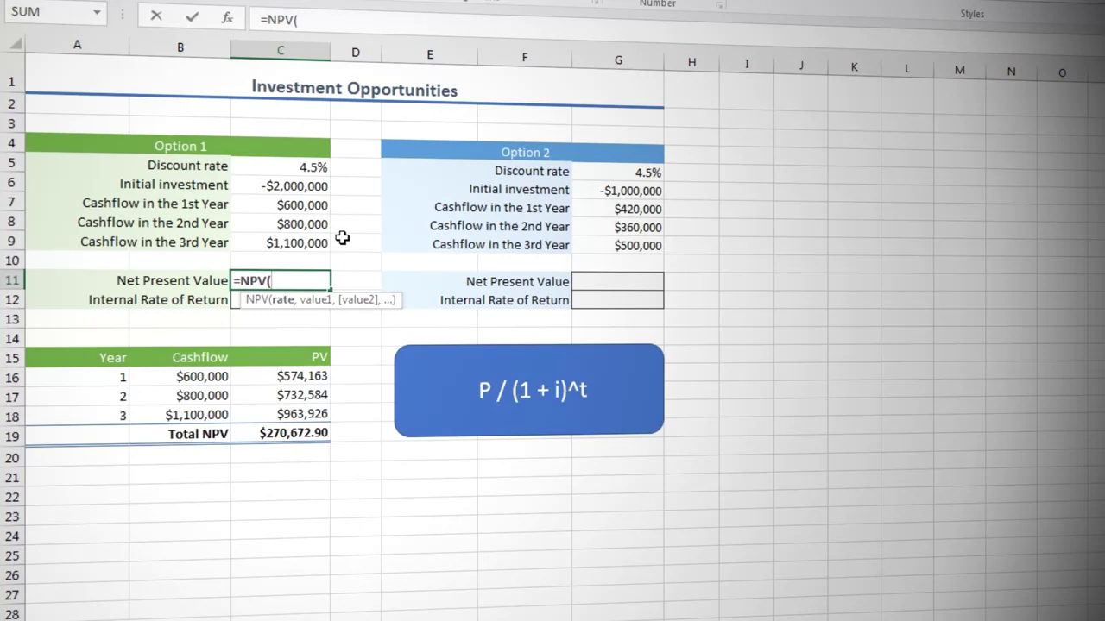
click(298, 168)
text(,)
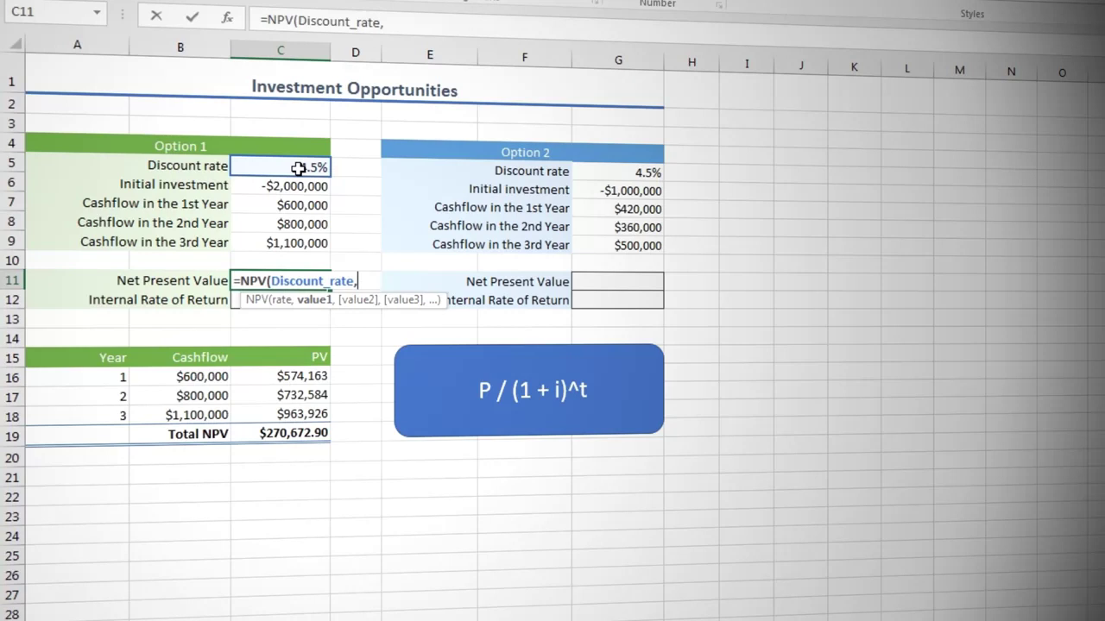
drag(292, 205, 293, 243)
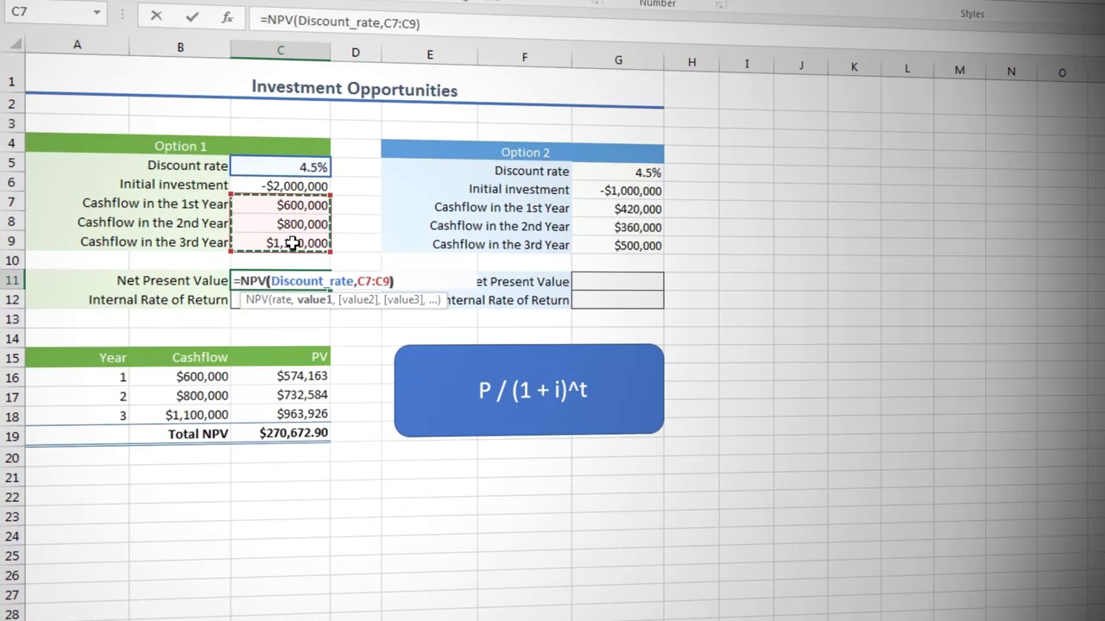
text()+)
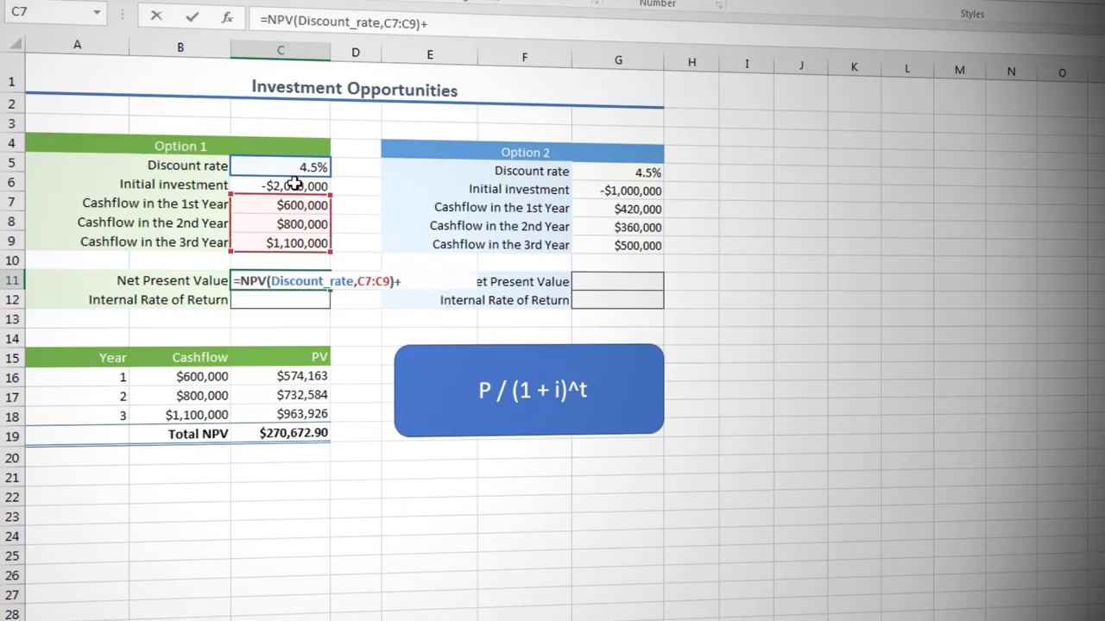
click(294, 184)
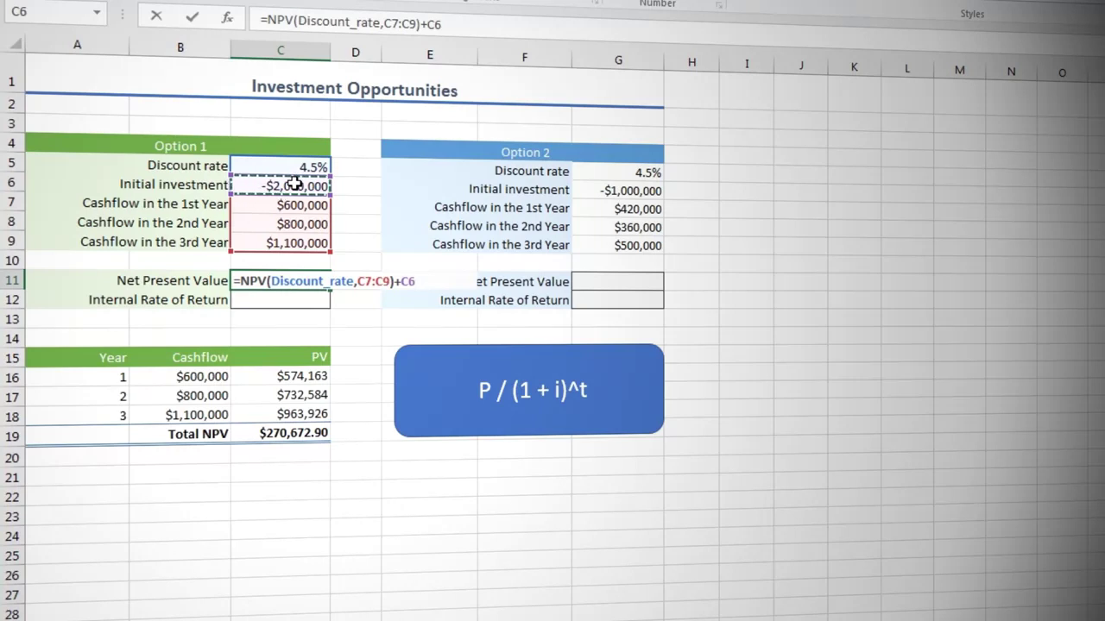
key(Return)
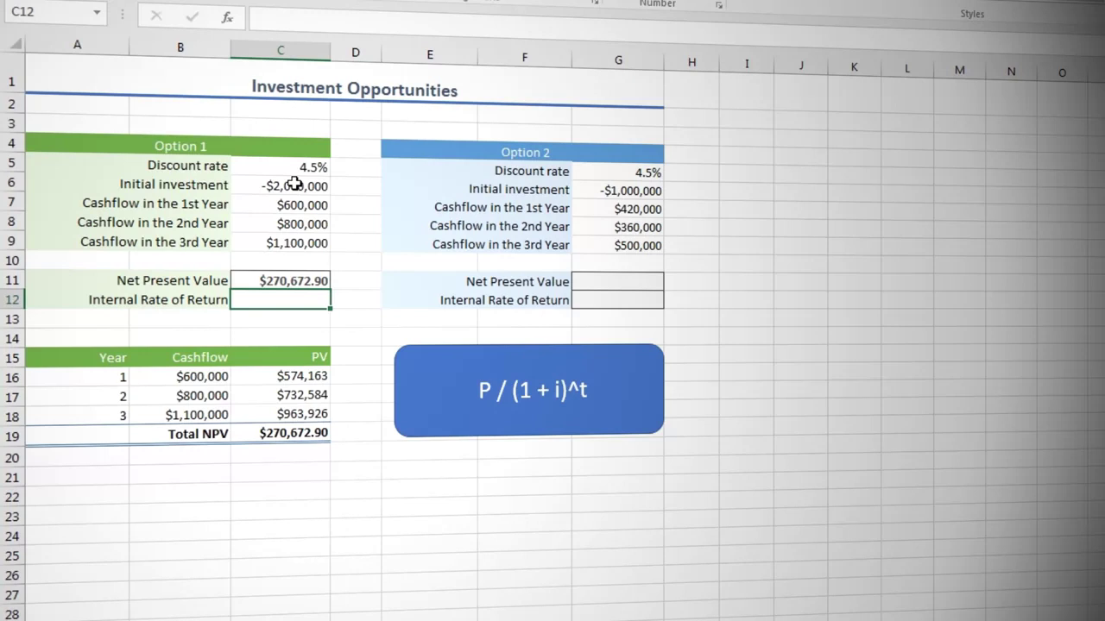
Calculate Option 2's Net Present Value in G11 with =NPV(G5,G7:G9)+G6.
click(608, 277)
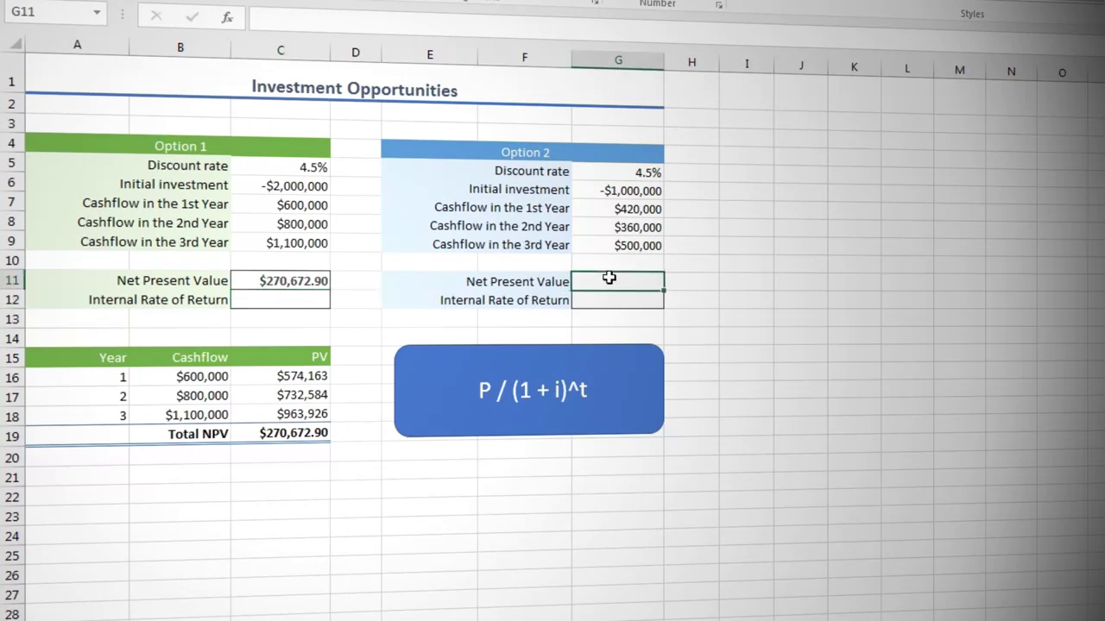
text(=)
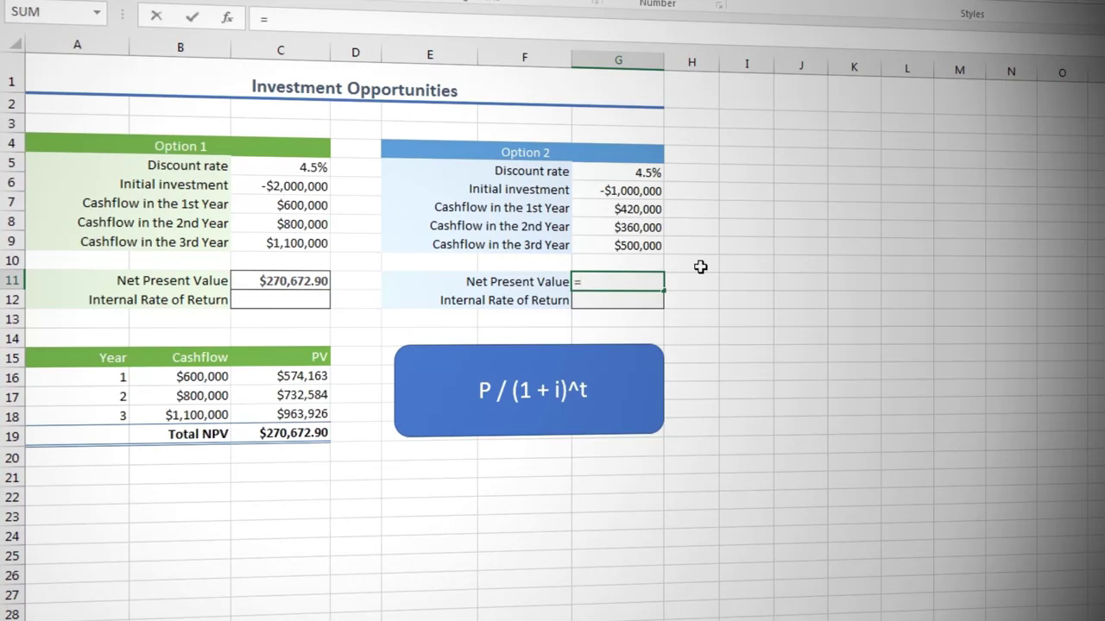
text(npv)
key(Tab)
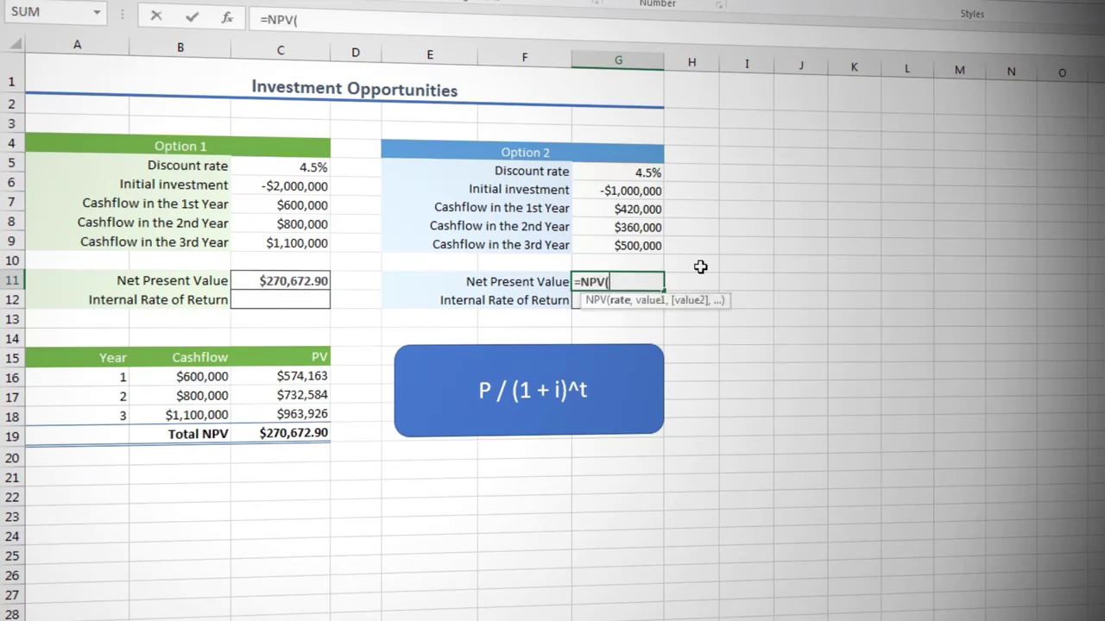
click(653, 171)
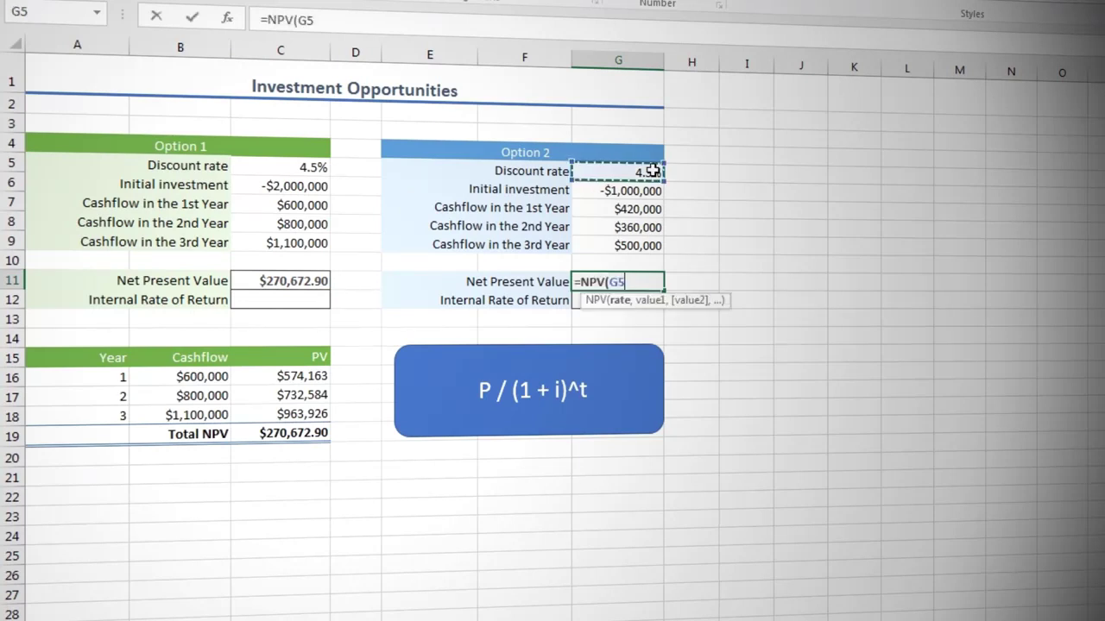
text(,)
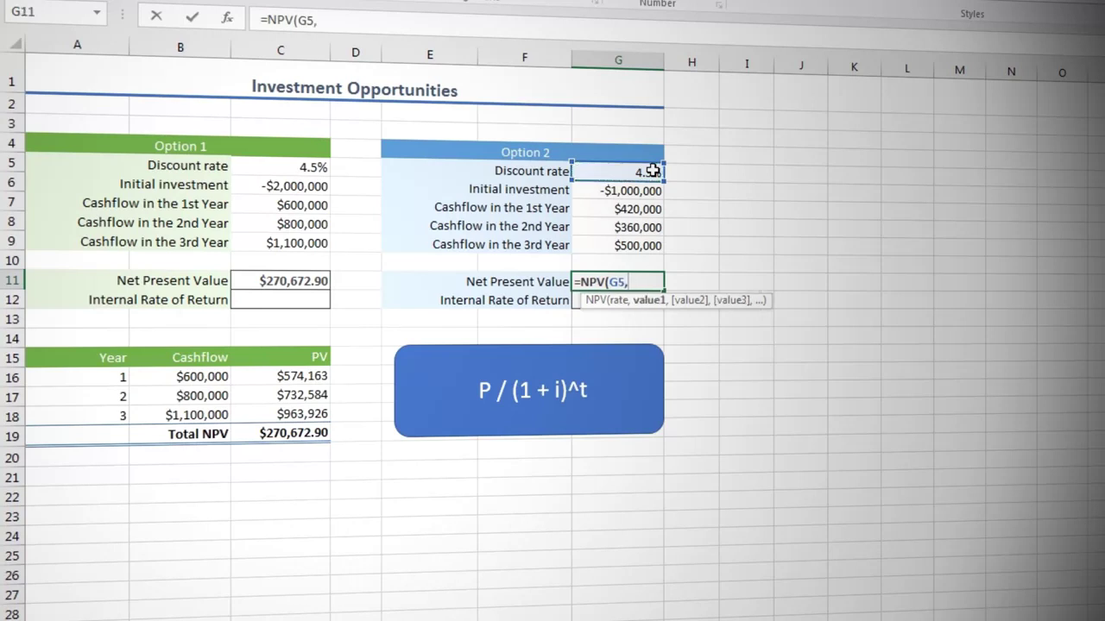
drag(647, 209, 653, 244)
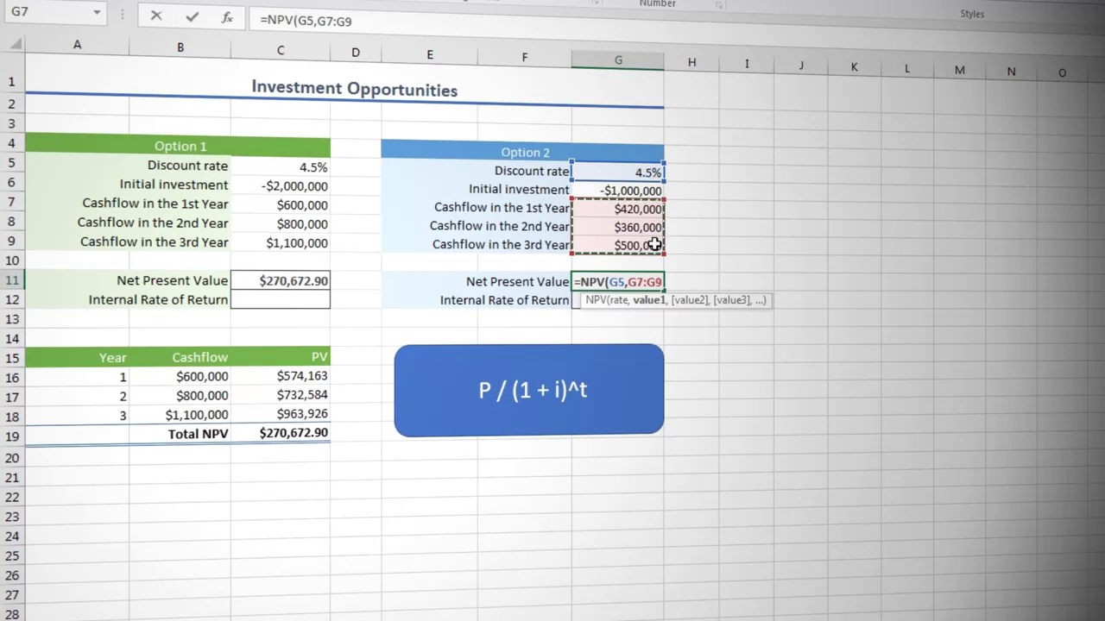
text()+)
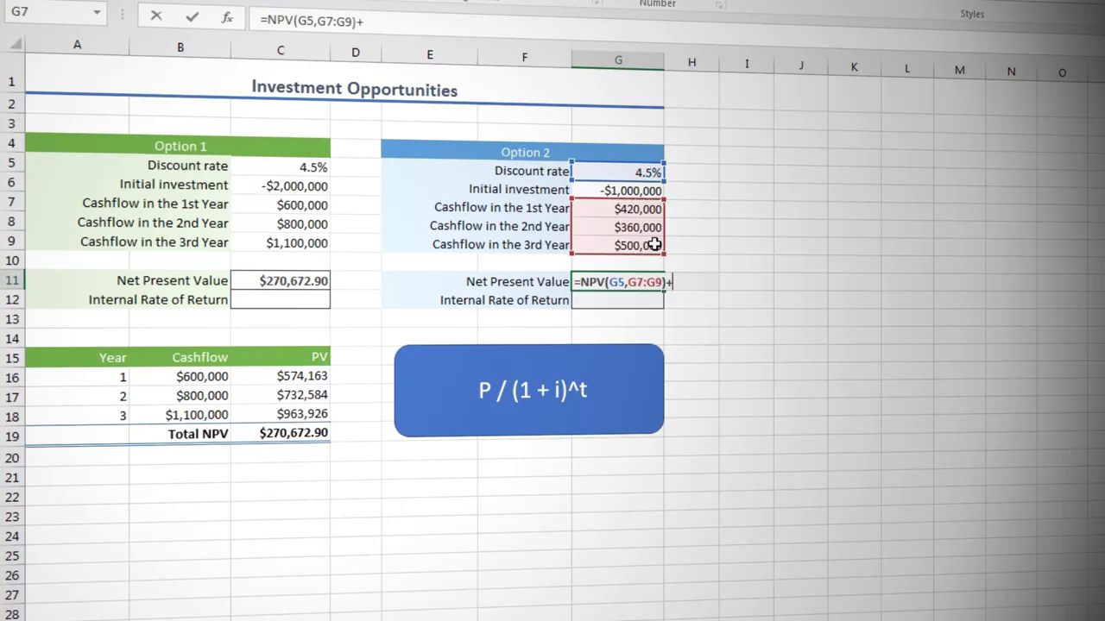
click(649, 191)
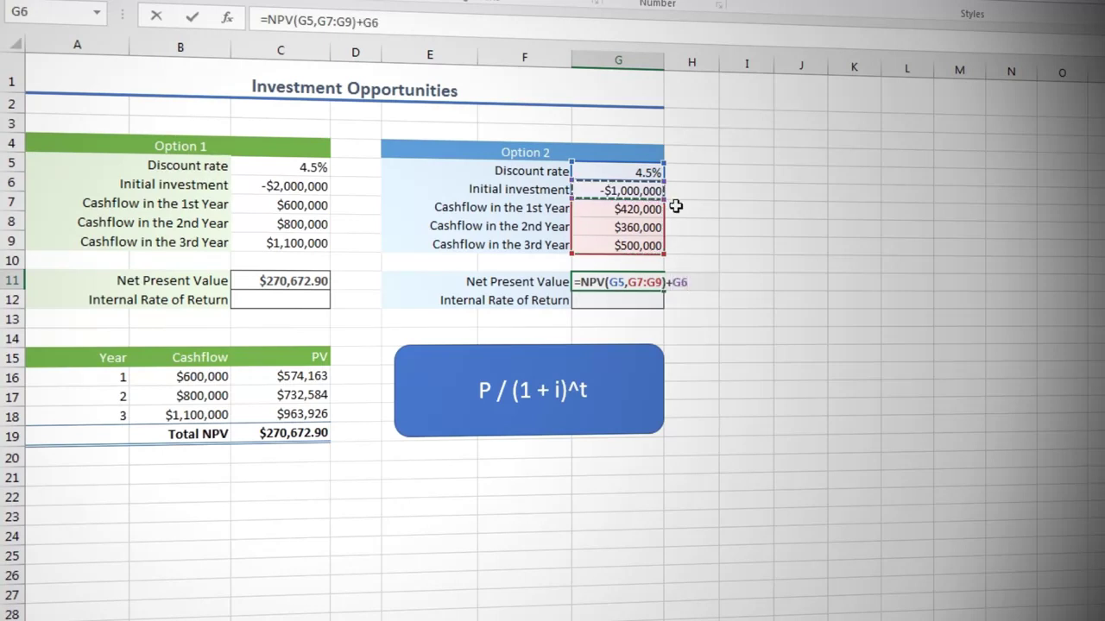
key(Return)
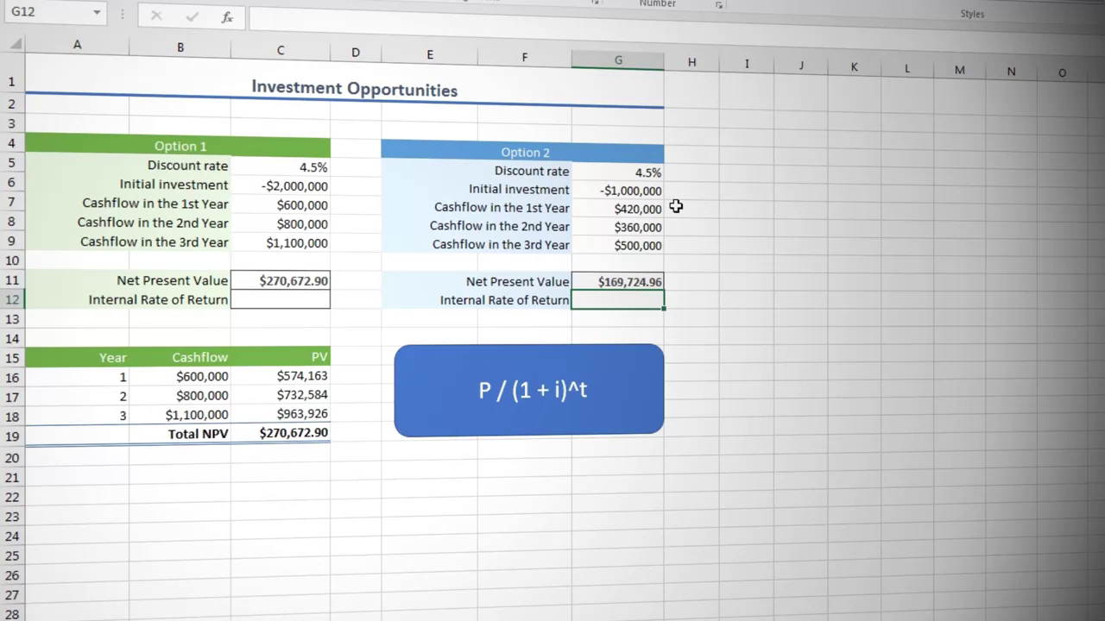
Calculate Option 1's Internal Rate of Return in C12 with =IRR(C6:C9).
click(300, 294)
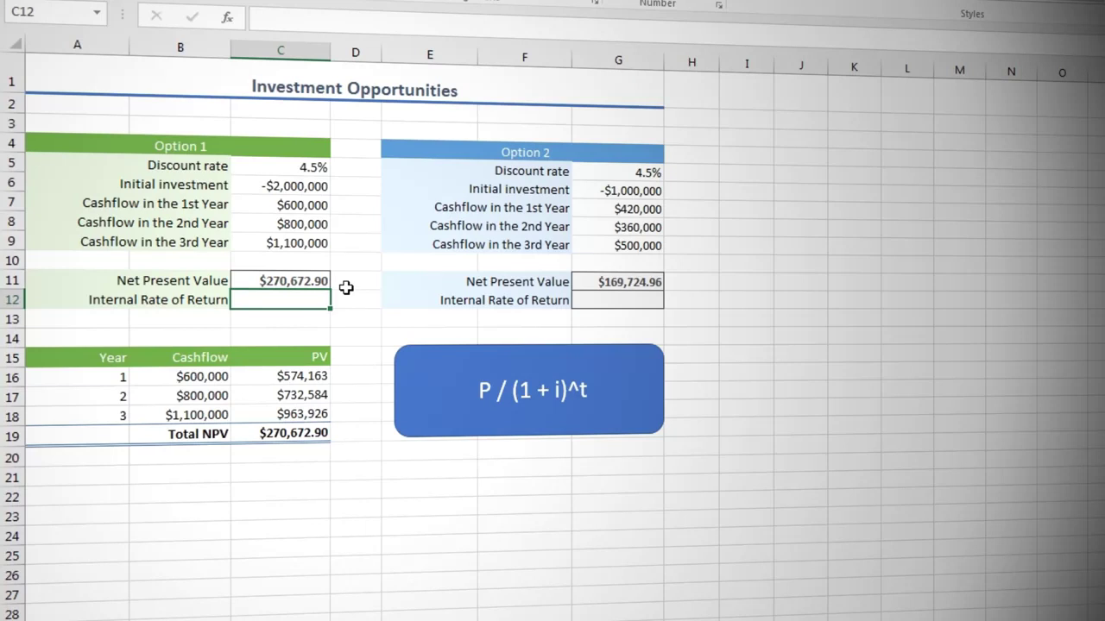
text(=IRR()
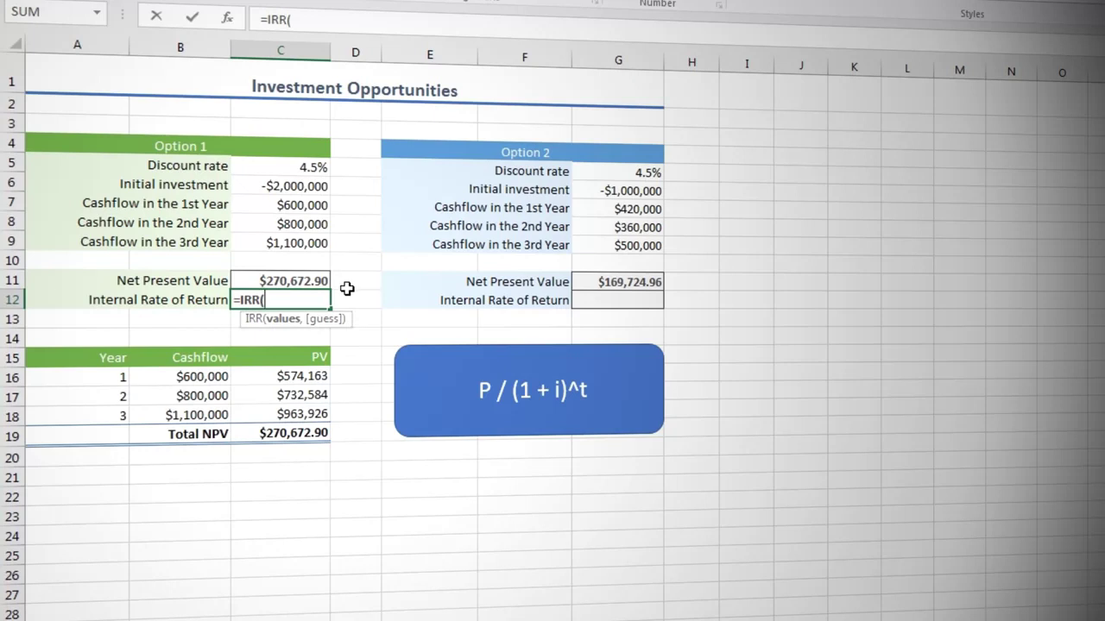
drag(297, 187, 300, 239)
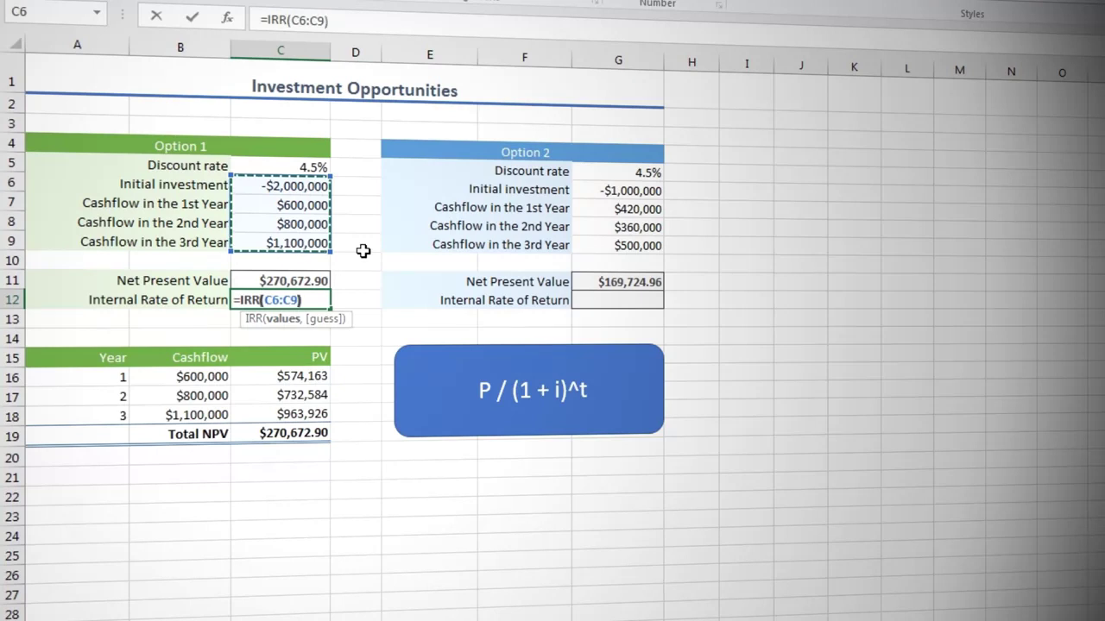
key(Return)
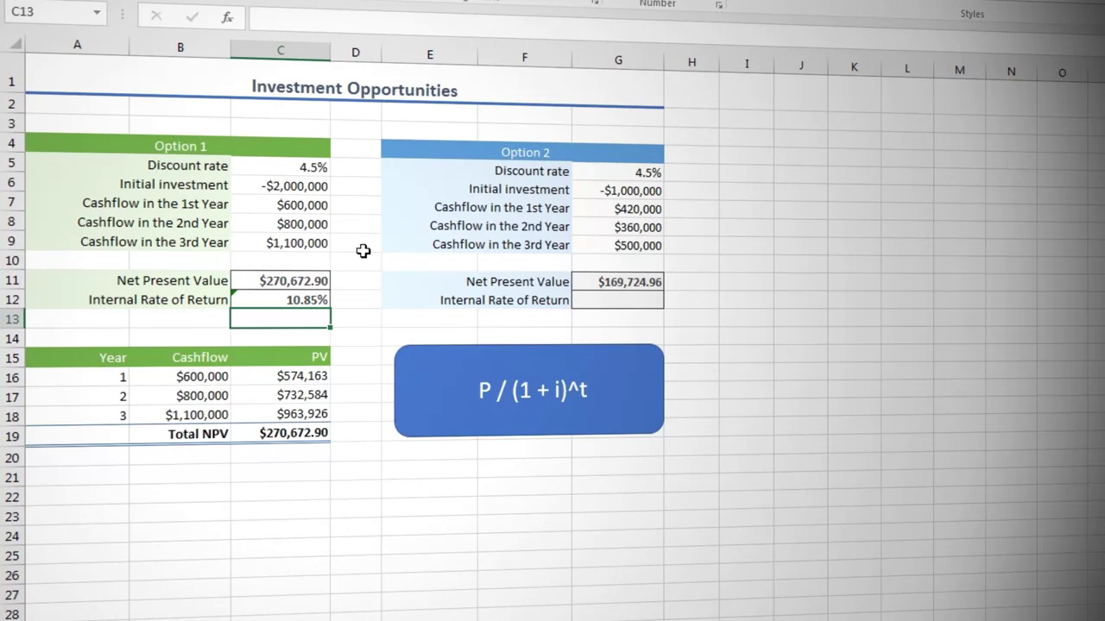
Calculate Option 2's Internal Rate of Return in G12 with the IRR function over G6:G9.
click(636, 300)
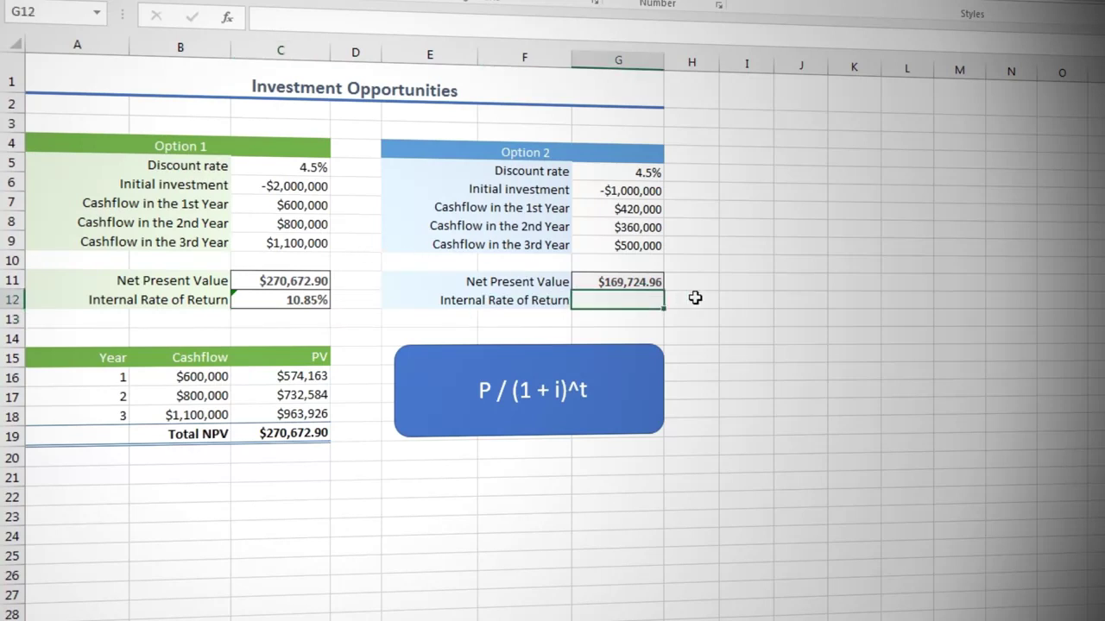
text(=irr)
key(Tab)
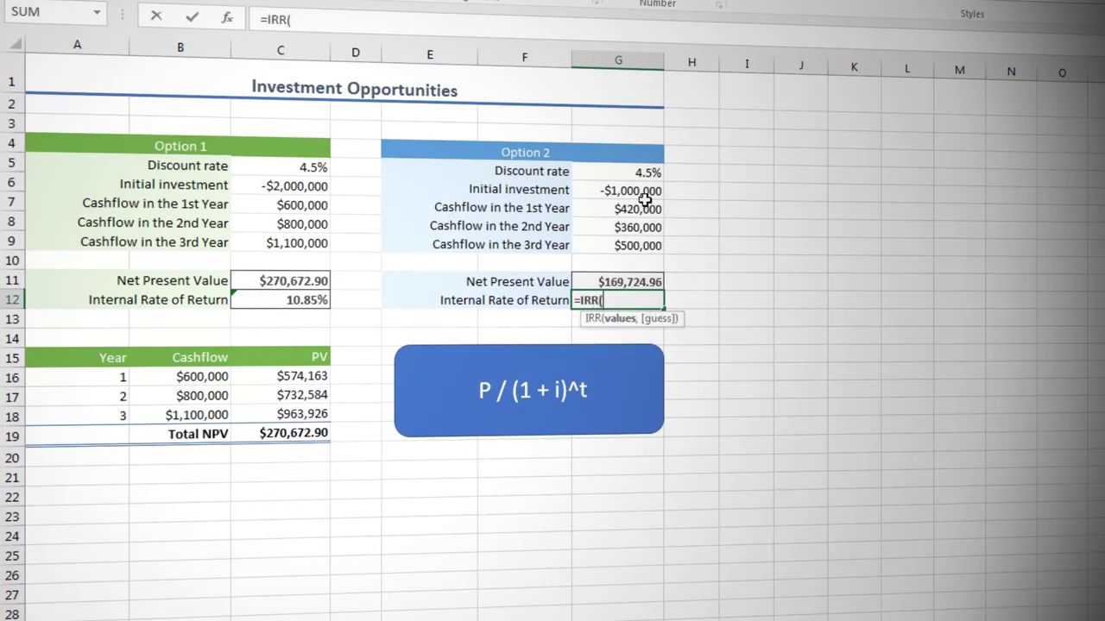
drag(643, 191, 644, 245)
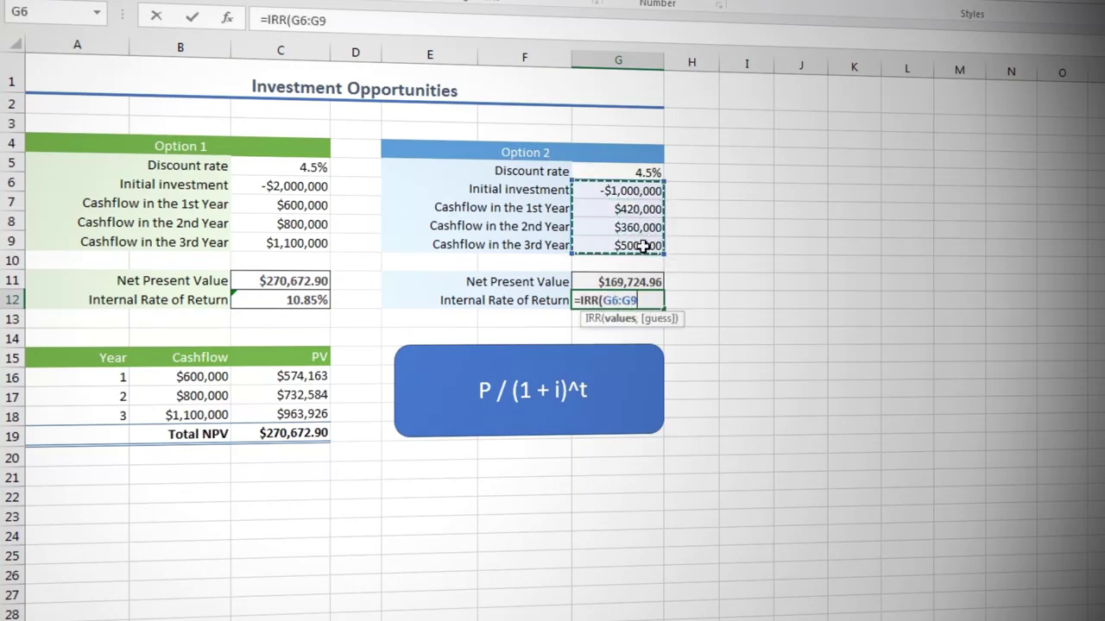
key(Return)
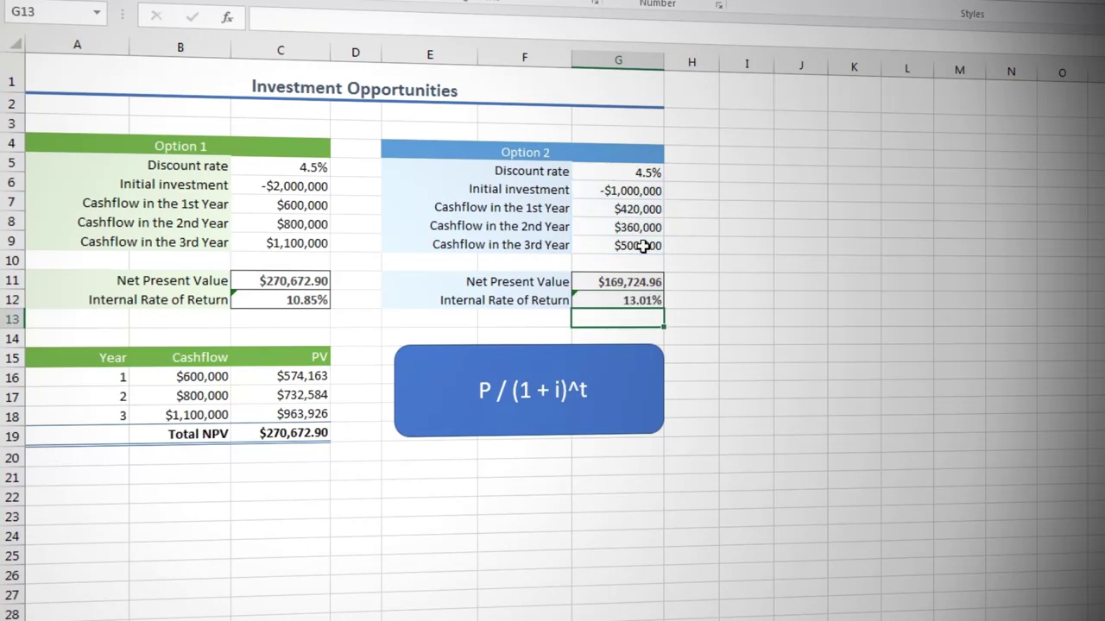